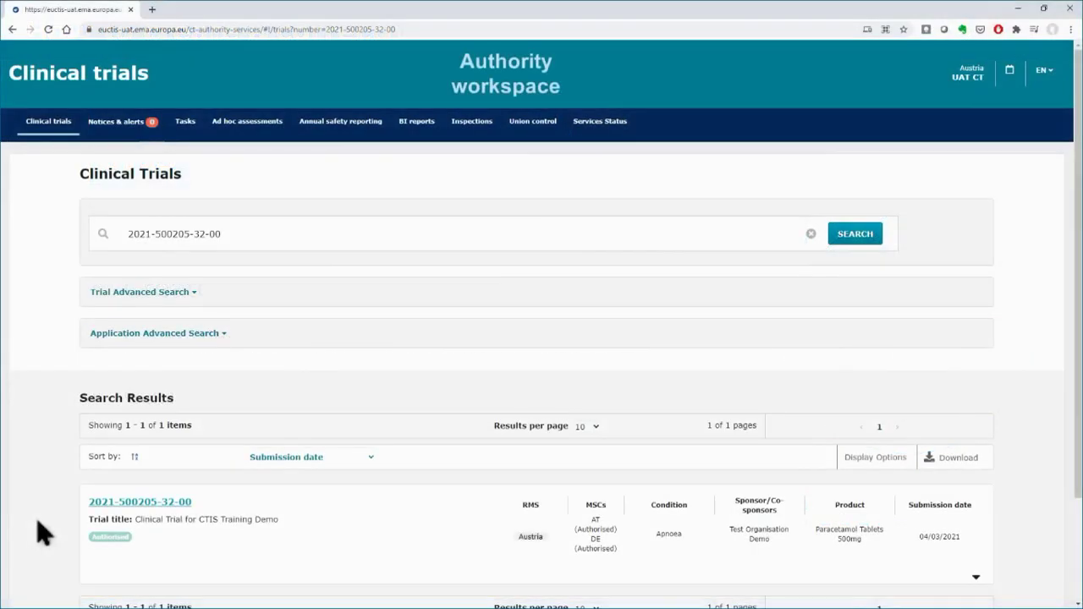
{"action": "left_click", "coordinate": [139, 506]}
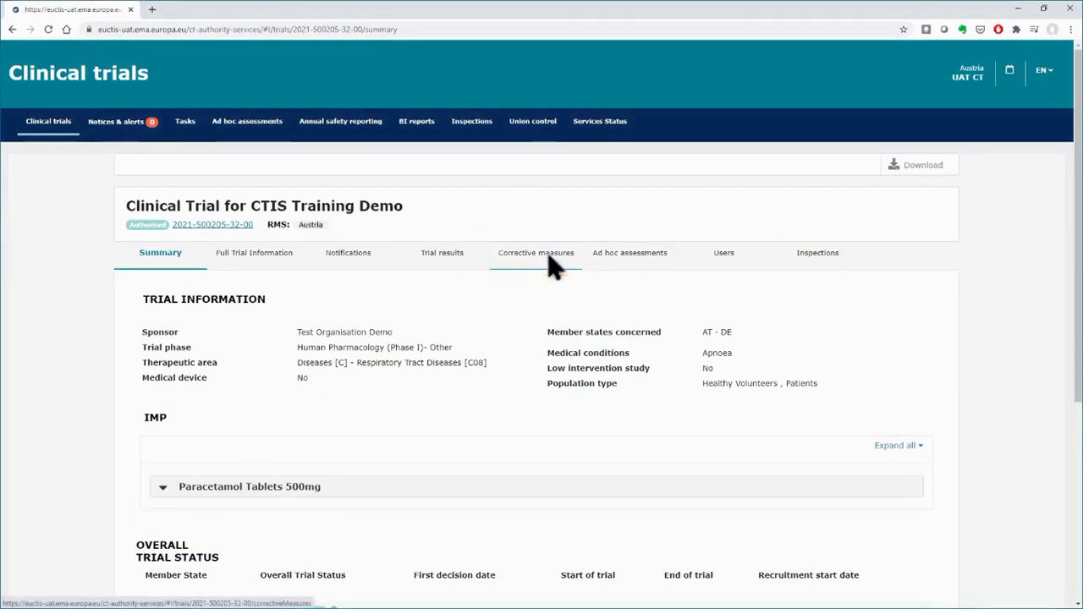
{"action": "left_click", "coordinate": [549, 264]}
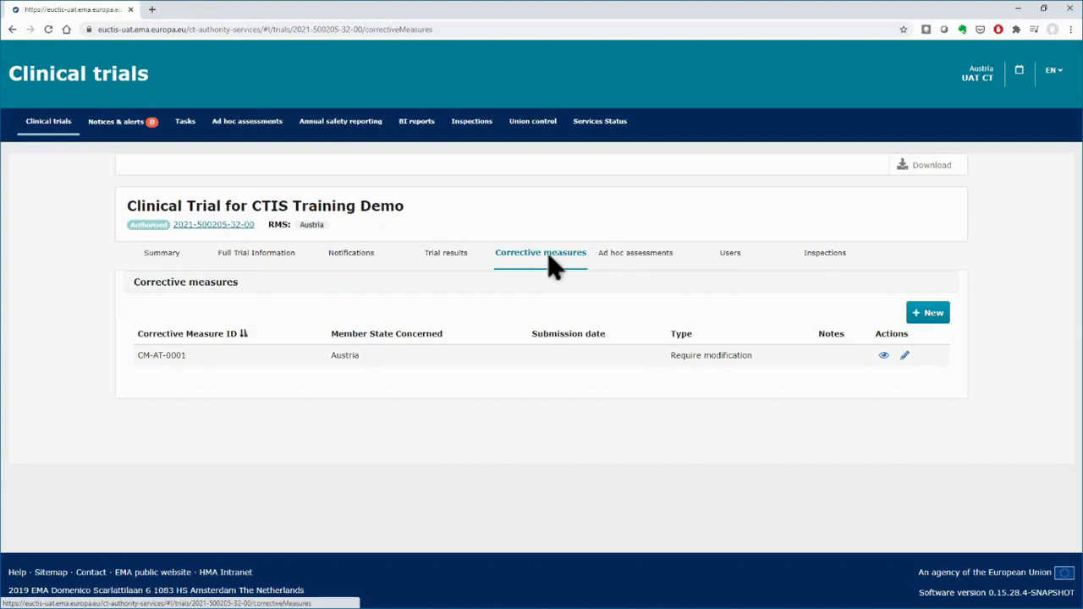
Start a new draft corrective measure from the trial's Corrective measures section
{"action": "left_click", "coordinate": [916, 311]}
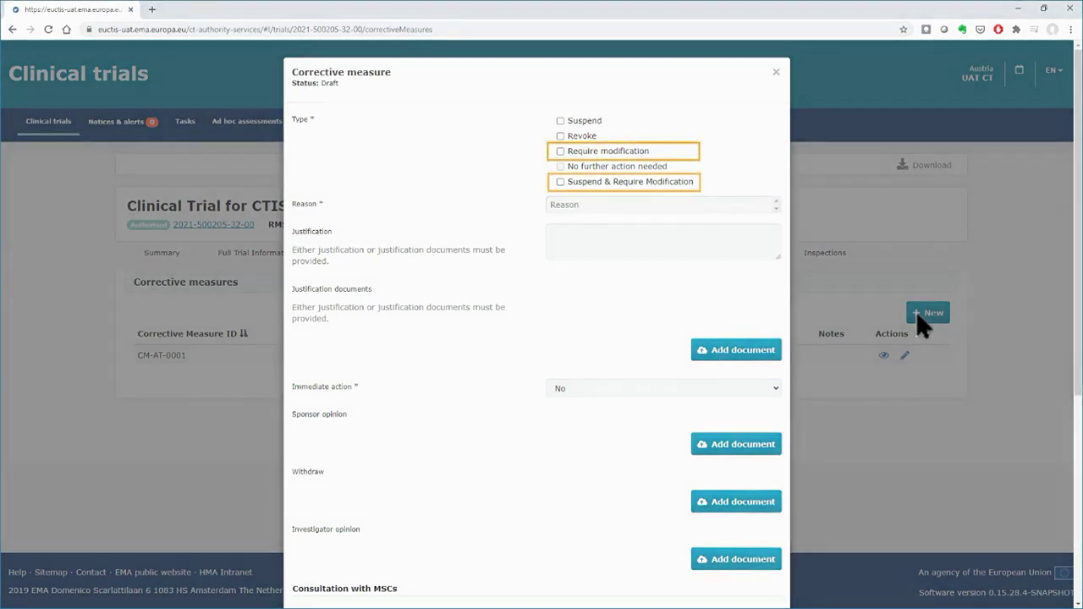
Set the draft's type to Suspend & Require Modification with reason Unexpected event
{"action": "left_click", "coordinate": [564, 191]}
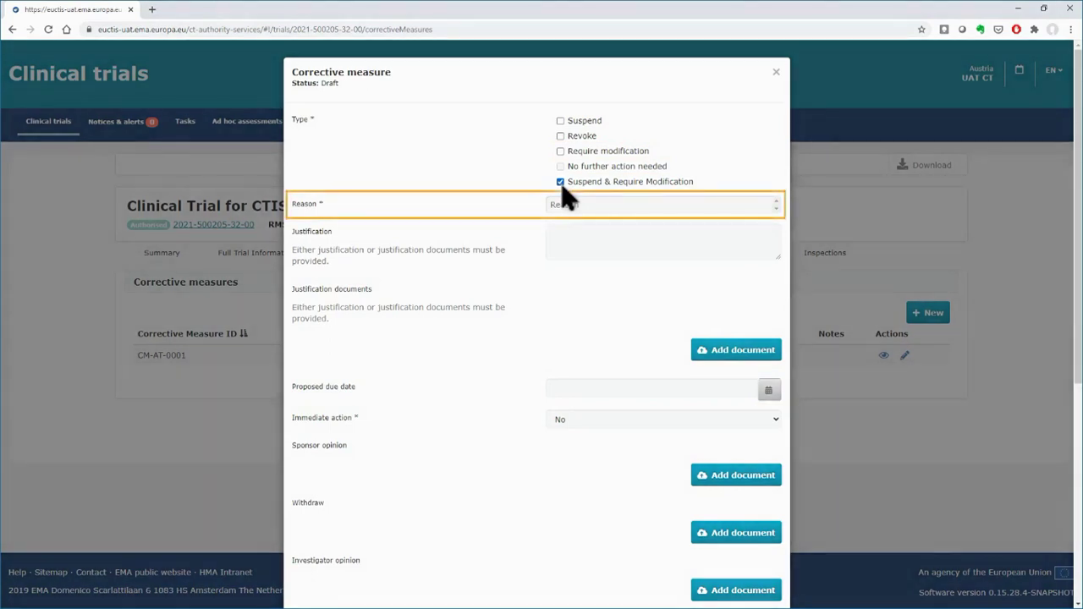
{"action": "left_click", "coordinate": [579, 209]}
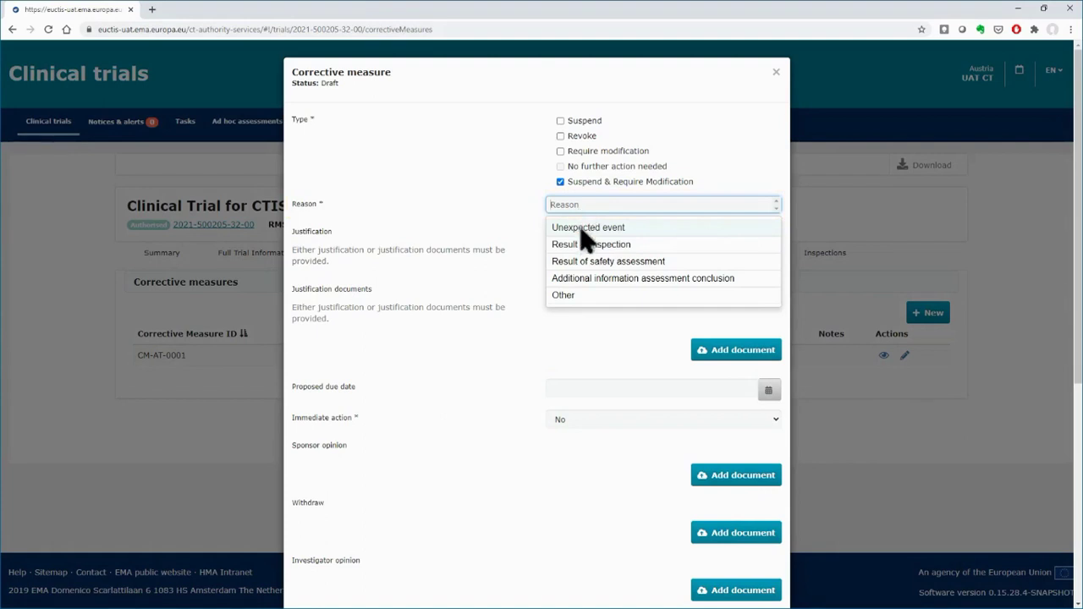
{"action": "left_click", "coordinate": [582, 235]}
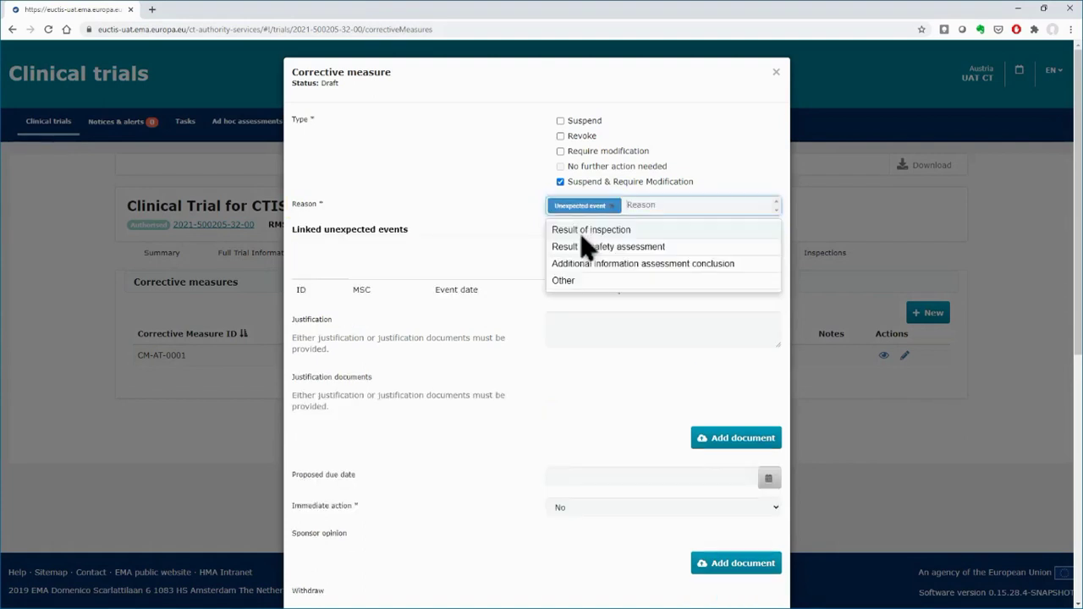
{"action": "left_click", "coordinate": [536, 236]}
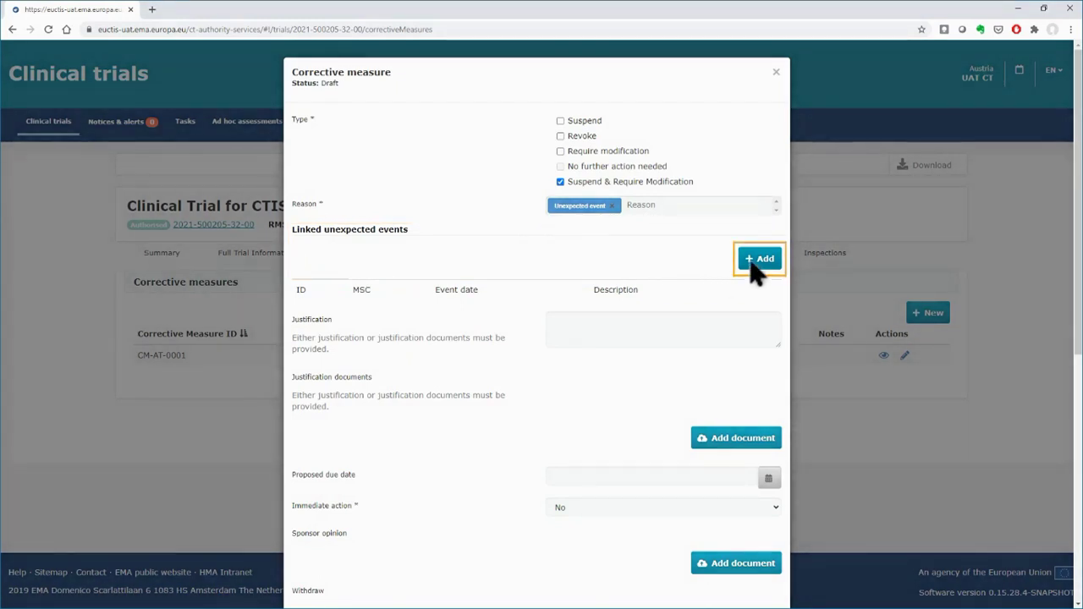
Link unexpected event UE-1097 (DE, AT, 16/03/2021) to the draft corrective measure
{"action": "left_click", "coordinate": [749, 262]}
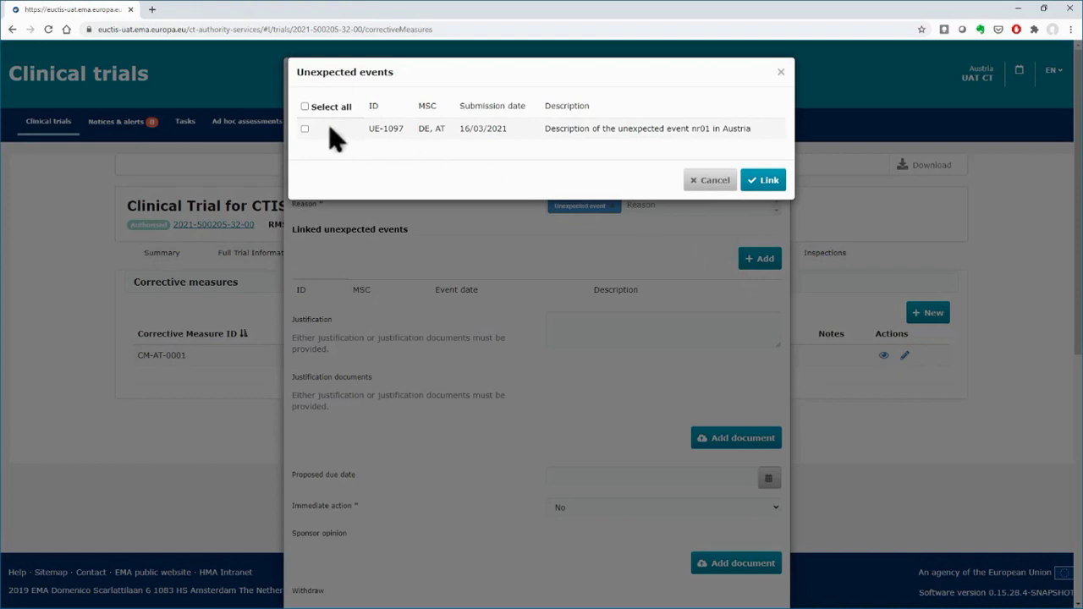
{"action": "left_click", "coordinate": [305, 129]}
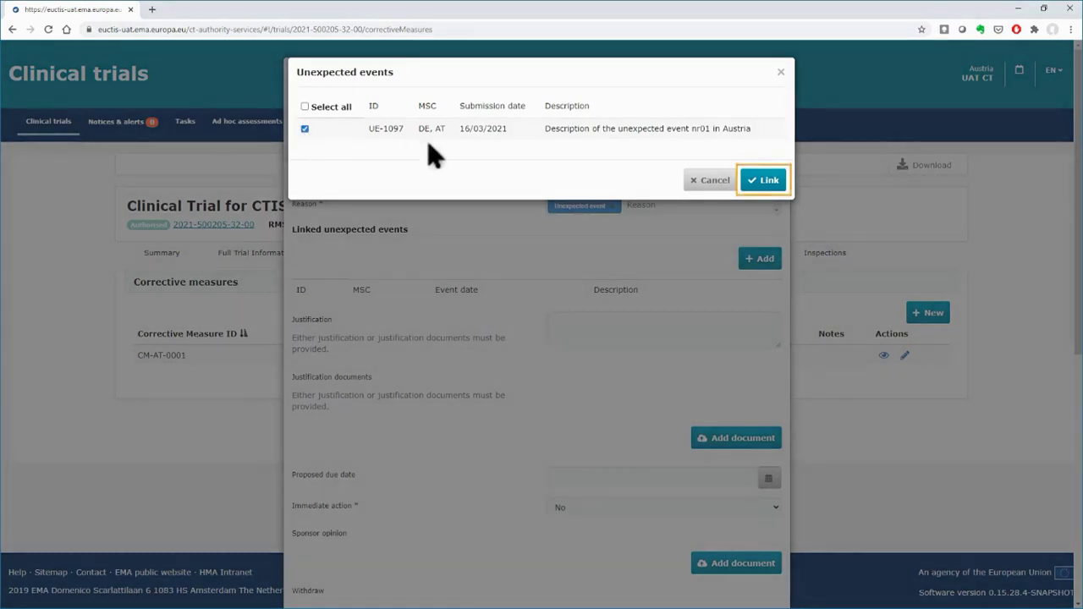
{"action": "left_click", "coordinate": [767, 180]}
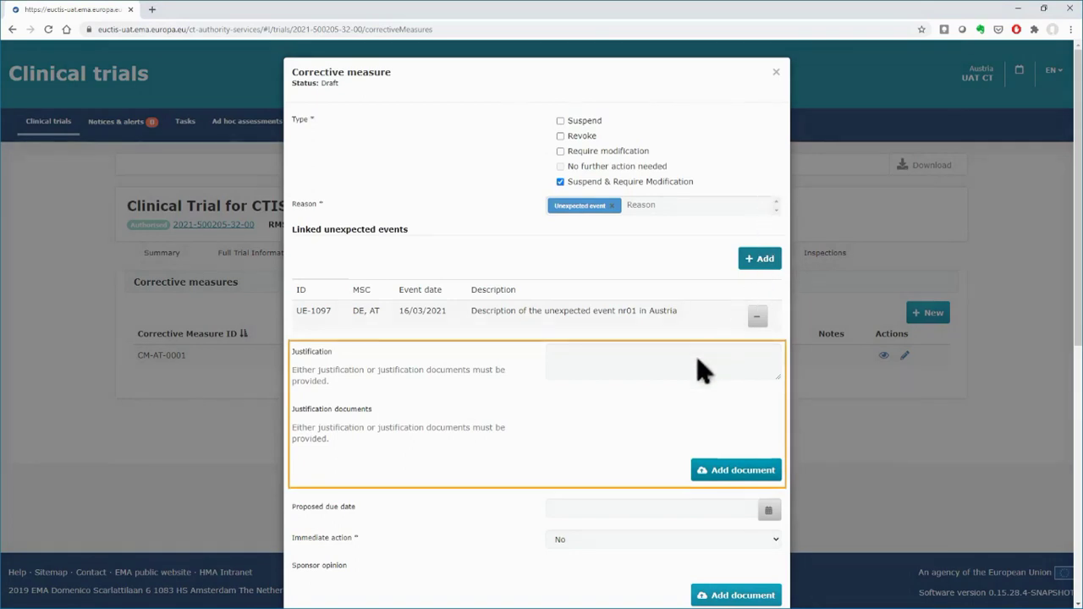
Enter 'Justification for the CM' as the justification and scroll to the remaining fields
{"action": "left_click", "coordinate": [699, 369]}
{"action": "type", "text": "Justification for the CM"}
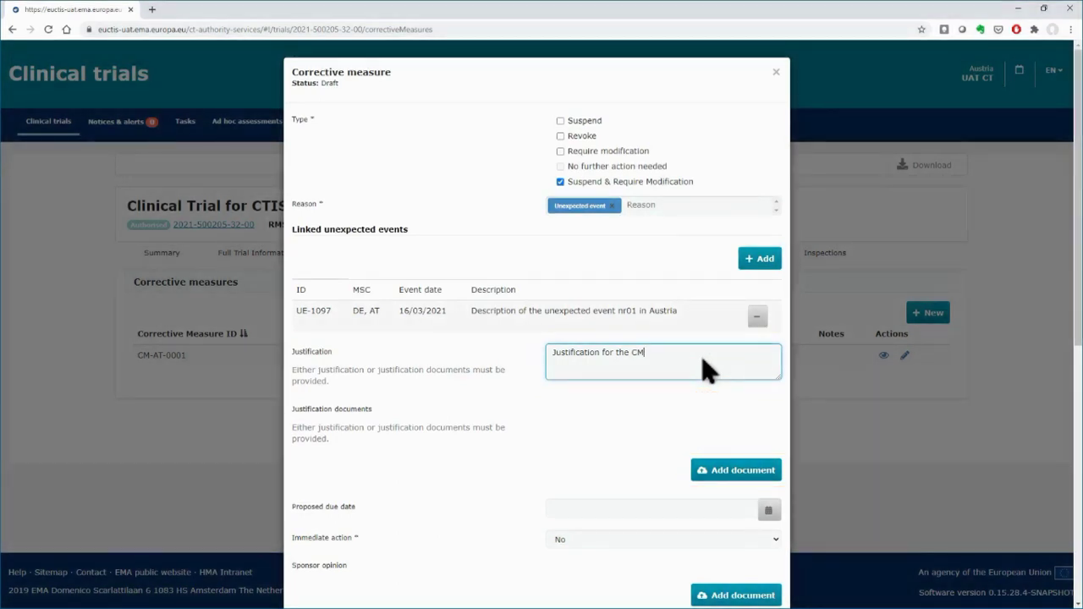
{"action": "scroll", "coordinate": [707, 370], "scroll_direction": "down", "scroll_amount": 3}
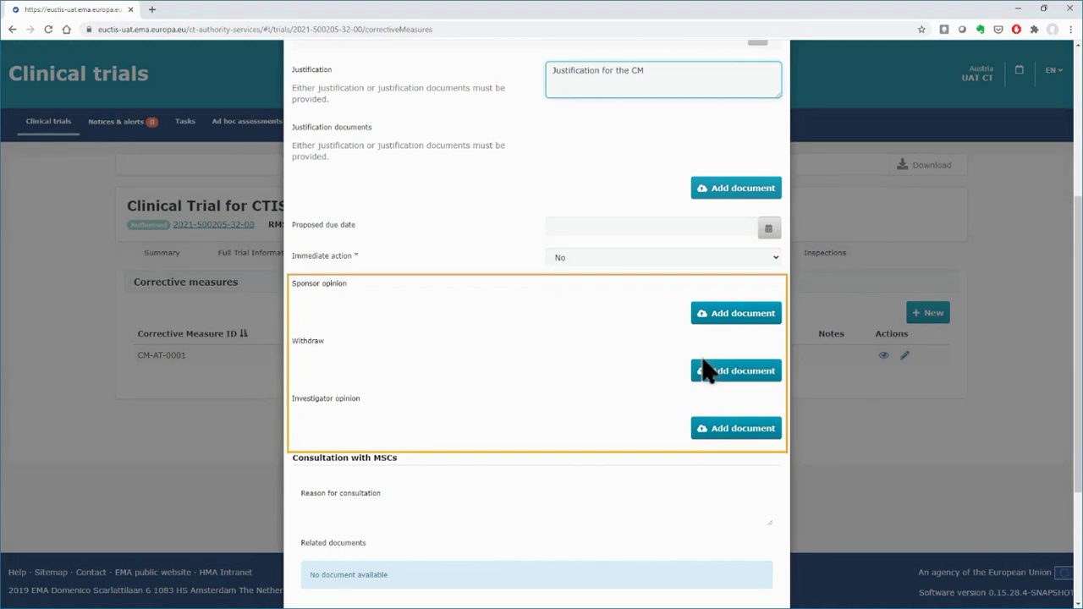
{"action": "scroll", "coordinate": [706, 371], "scroll_direction": "down", "scroll_amount": 3}
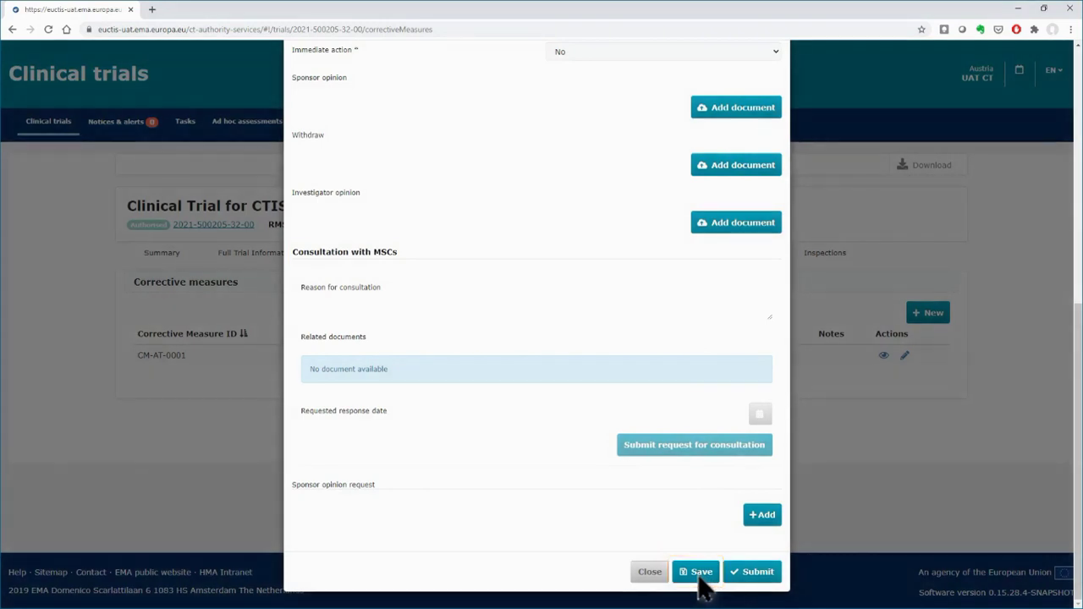
Save the draft and give the consultation reason 'Reason for consultation from MSCs' plus attached 04_MS_CorMeas_MSCConsult
{"action": "left_click", "coordinate": [699, 579]}
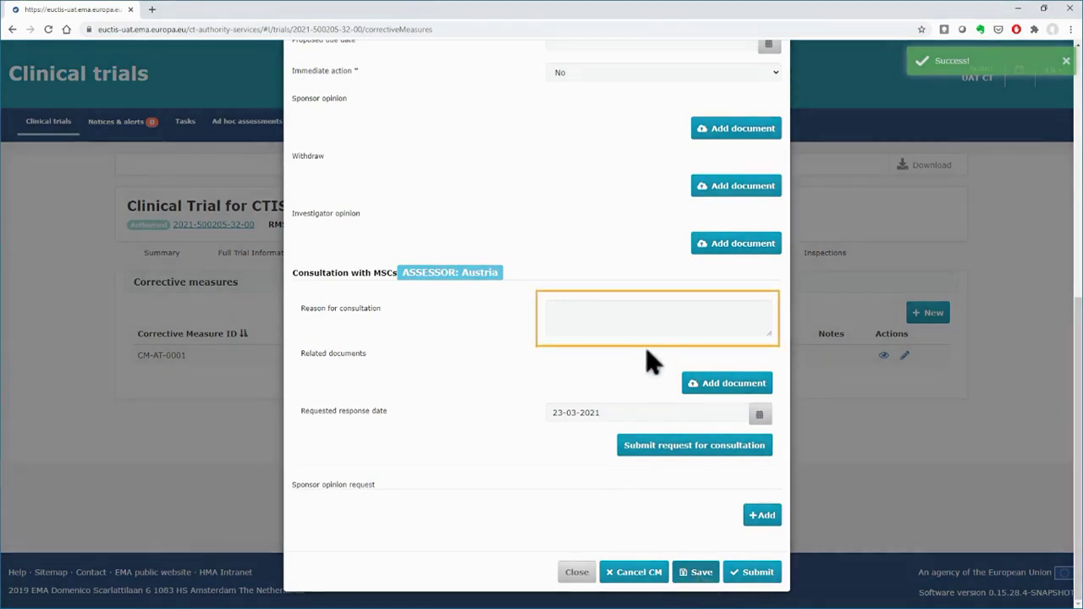
{"action": "left_click", "coordinate": [640, 317]}
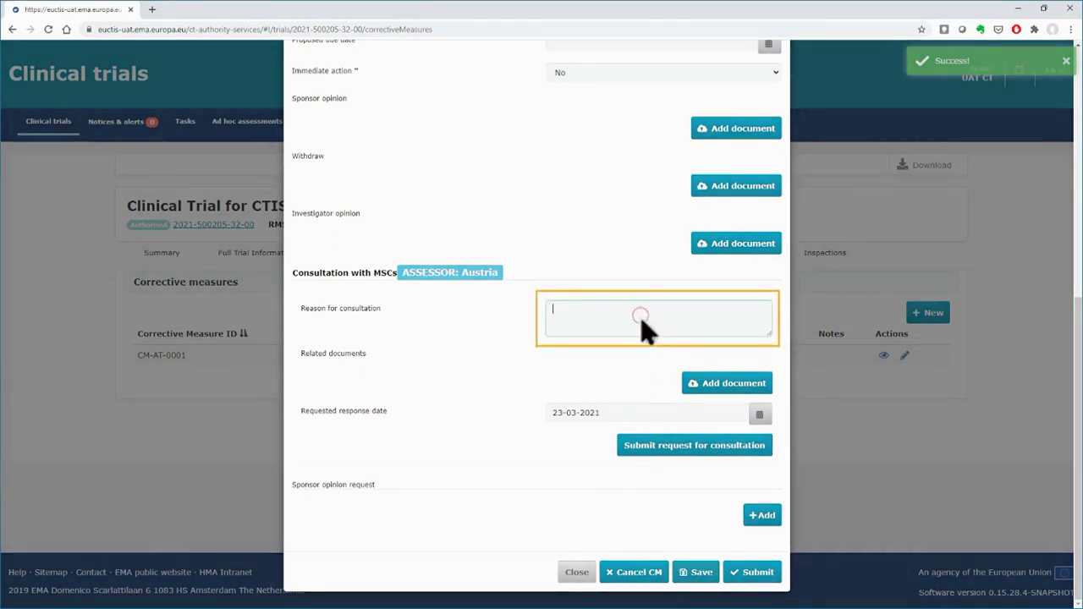
{"action": "type", "text": "Reason for consultation from MSCs"}
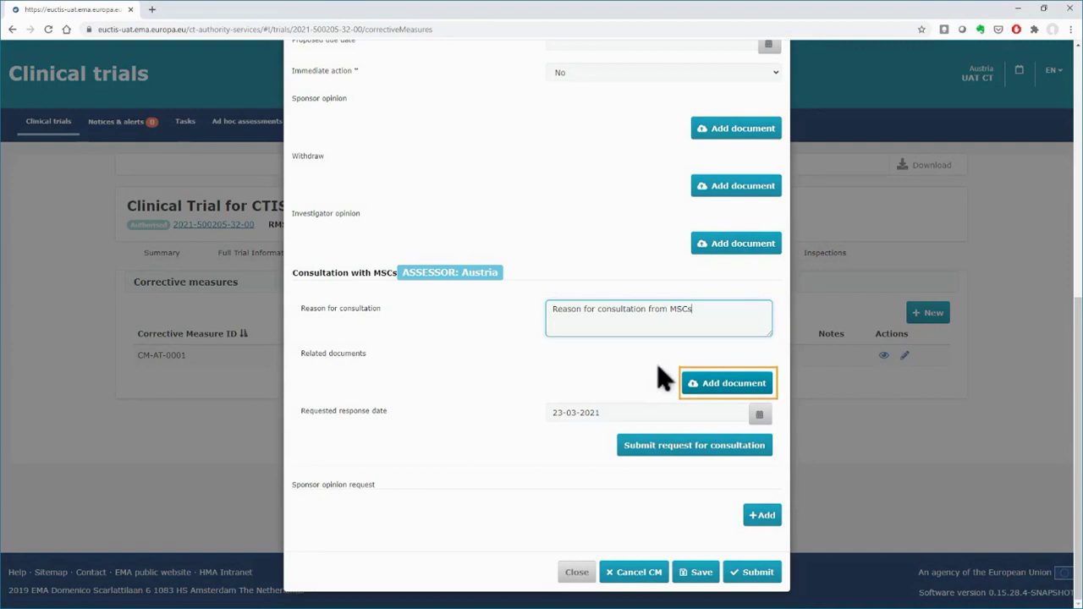
{"action": "left_click", "coordinate": [711, 388]}
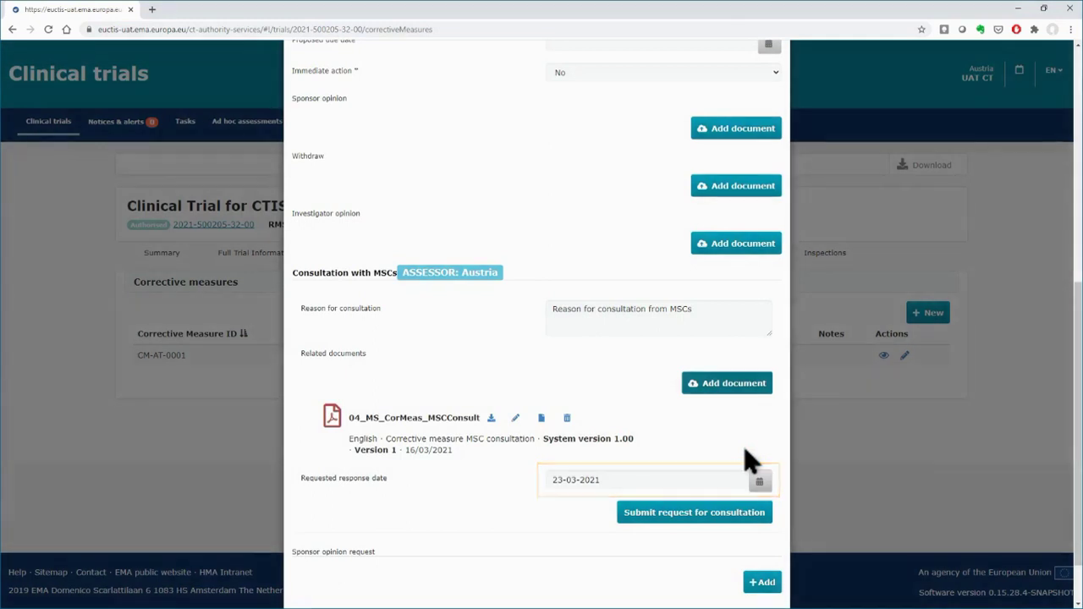
{"action": "scroll", "coordinate": [744, 448], "scroll_direction": "down", "scroll_amount": 1}
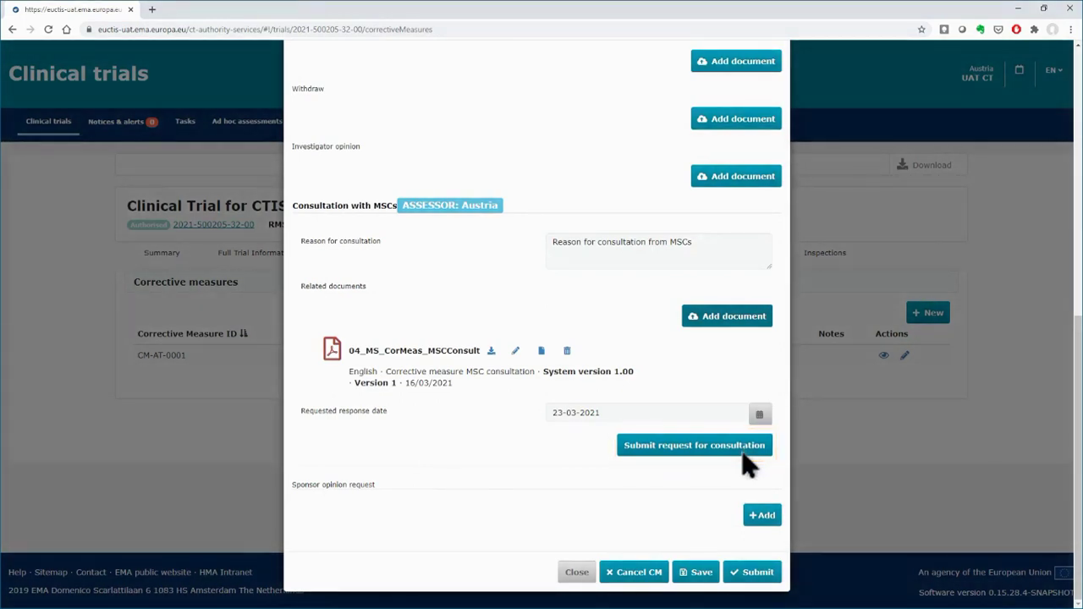
Submit the MSC consultation request and confirm sharing it with member states
{"action": "left_click", "coordinate": [743, 451]}
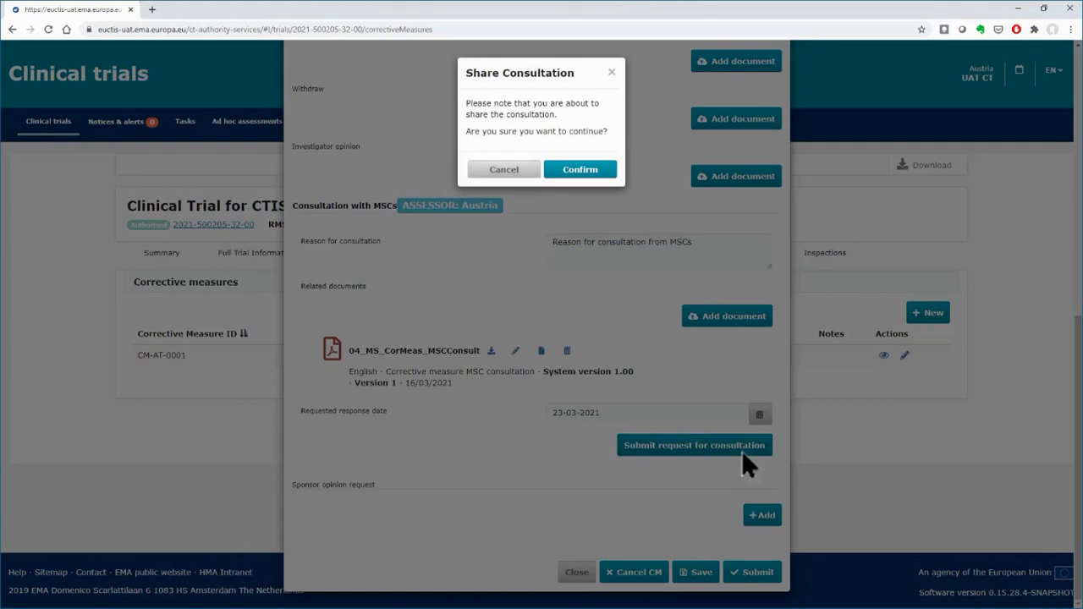
{"action": "left_click", "coordinate": [582, 169]}
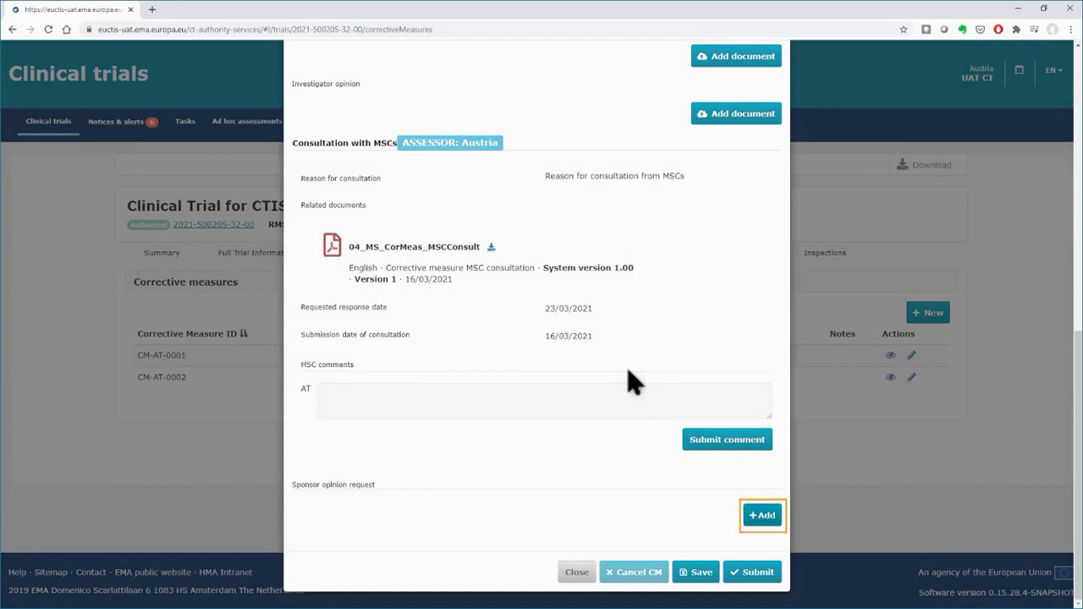
Add a sponsor opinion request with Question1 'Question nr01 for Sponsor'
{"action": "left_click", "coordinate": [760, 518]}
{"action": "scroll", "coordinate": [762, 529], "scroll_direction": "down", "scroll_amount": 3}
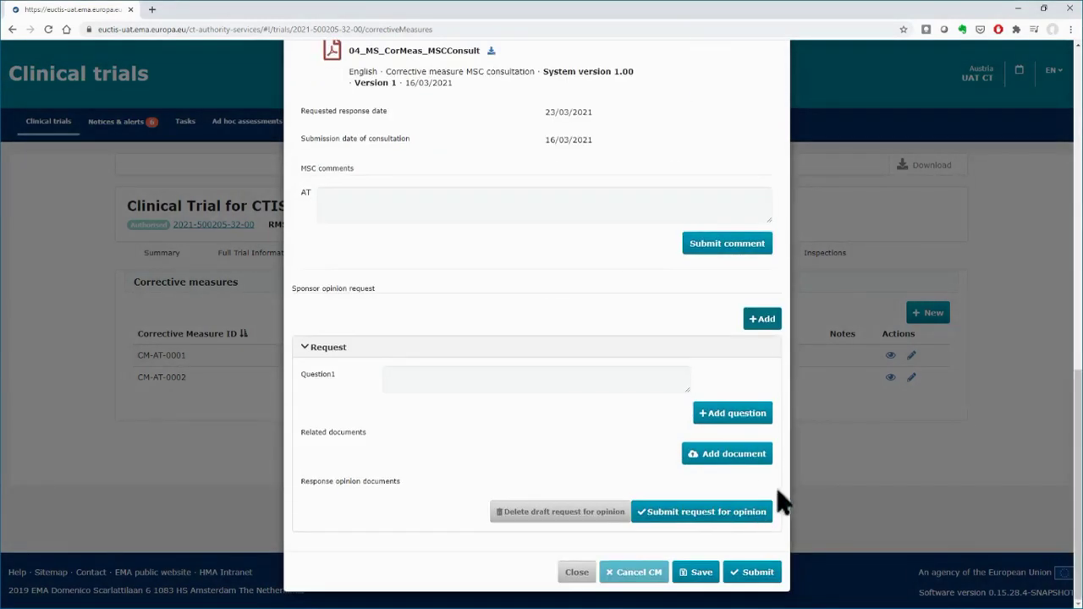
{"action": "key", "text": "Tab"}
{"action": "left_click", "coordinate": [569, 393]}
{"action": "type", "text": "Question nr01 for Sponsor"}
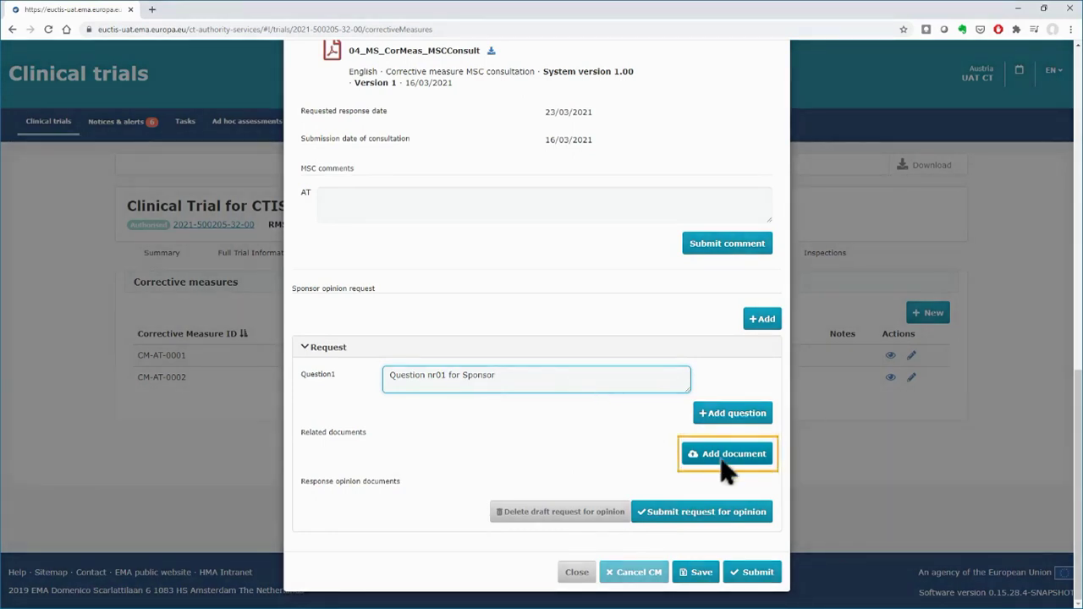
Attach 02_MS_CorMeas_SponsorOpinion and submit the request for opinion to the sponsor
{"action": "left_click", "coordinate": [722, 457]}
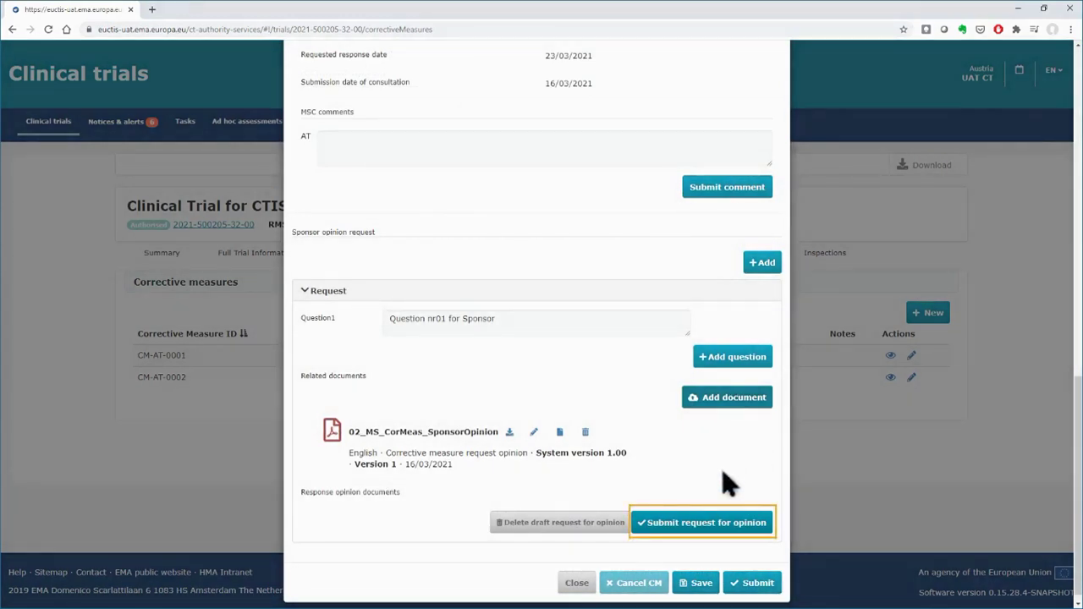
{"action": "left_click", "coordinate": [729, 538]}
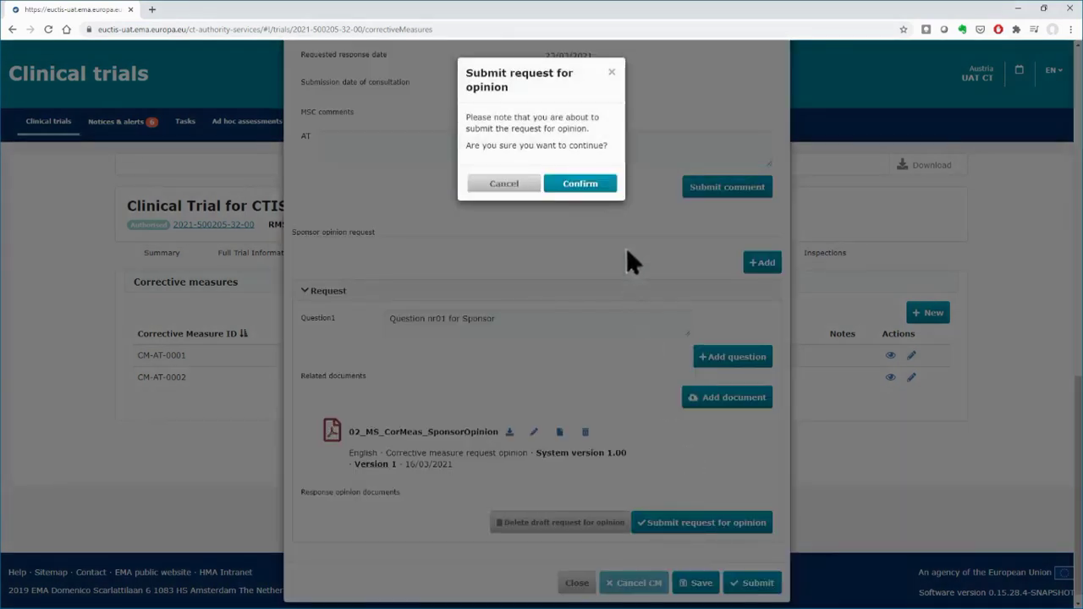
{"action": "left_click", "coordinate": [598, 188]}
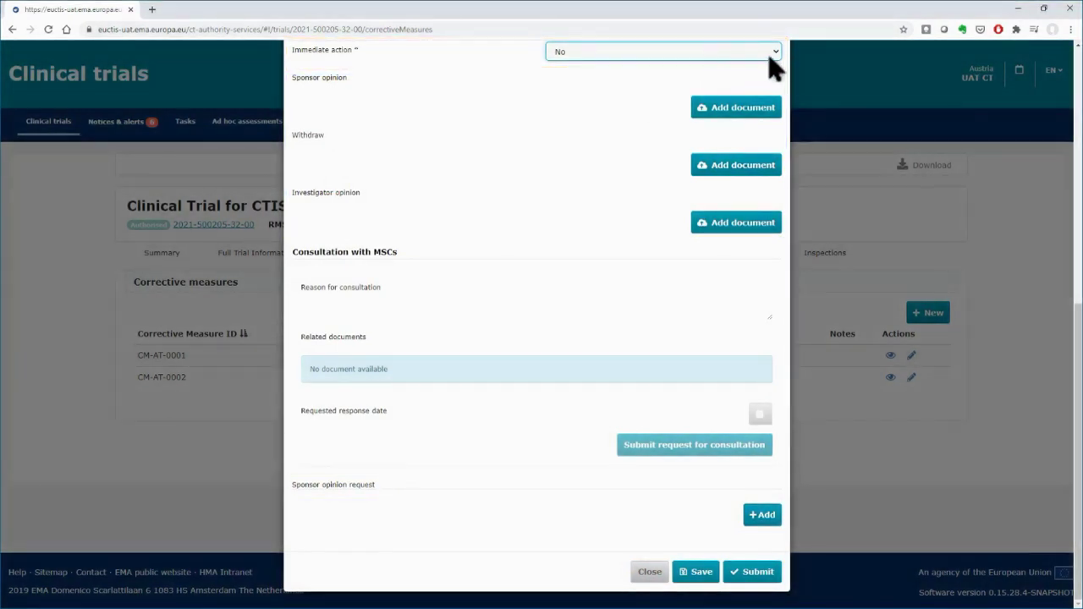
Set Immediate action to Yes, save corrective measure CM-AT-0002 and close its form
{"action": "left_click", "coordinate": [772, 52]}
{"action": "left_click", "coordinate": [732, 77]}
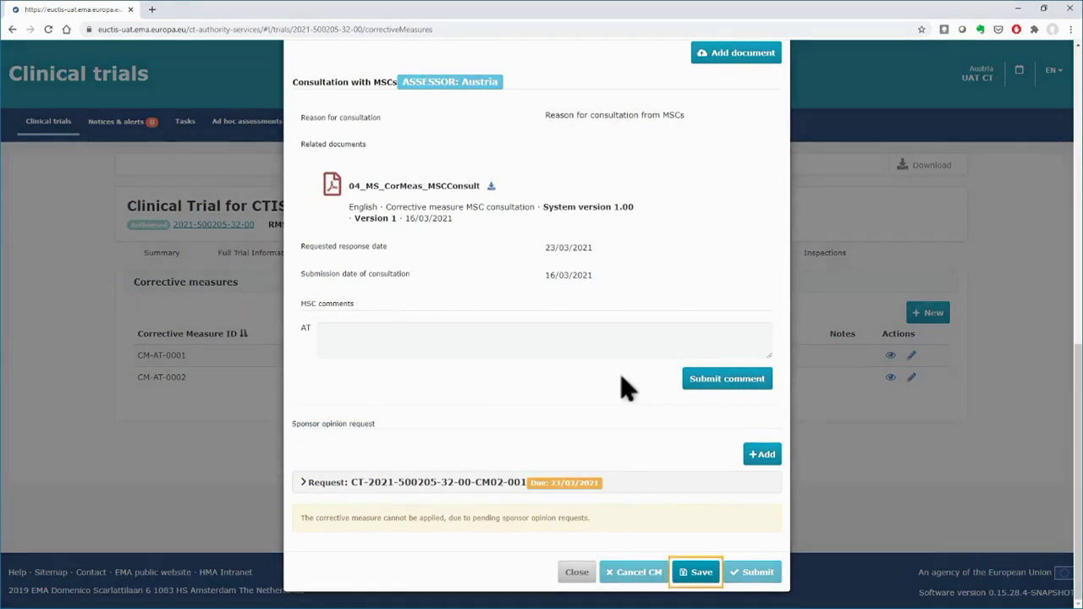
{"action": "left_click", "coordinate": [699, 575]}
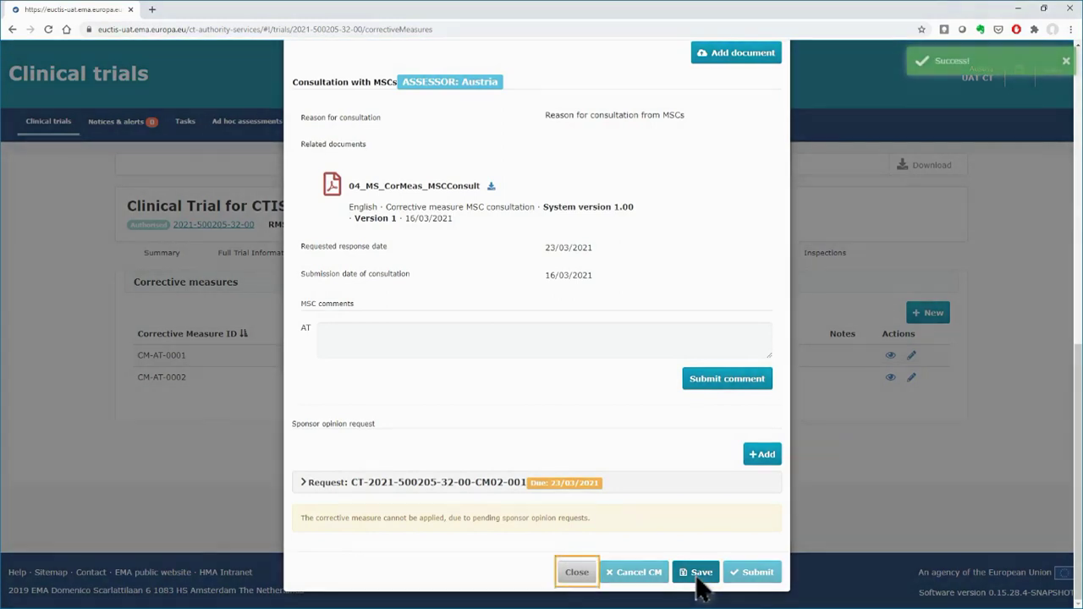
{"action": "left_click", "coordinate": [584, 580]}
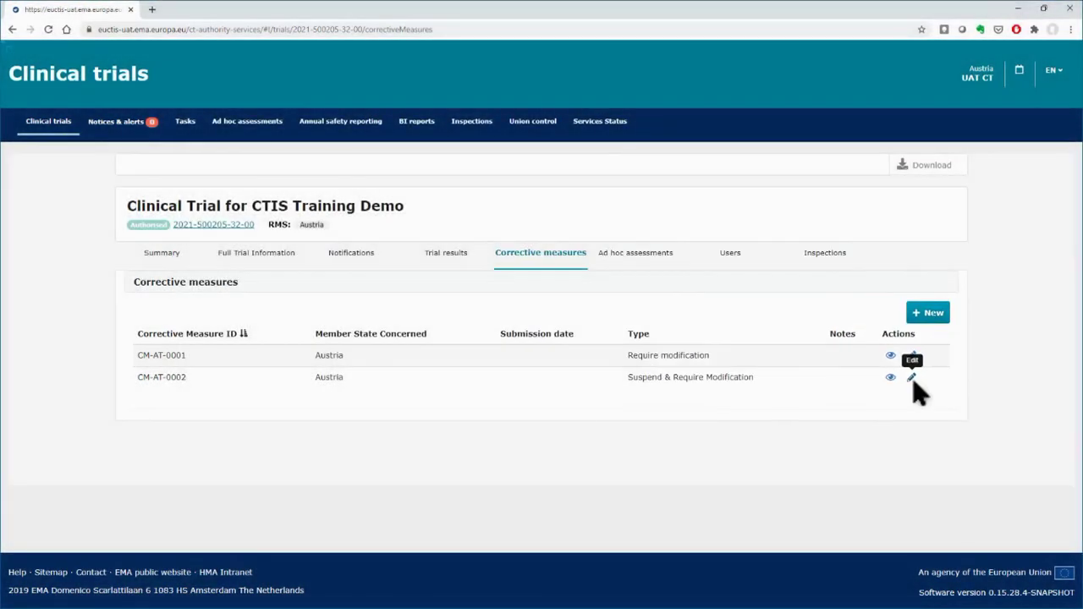
{"action": "left_click", "coordinate": [912, 377]}
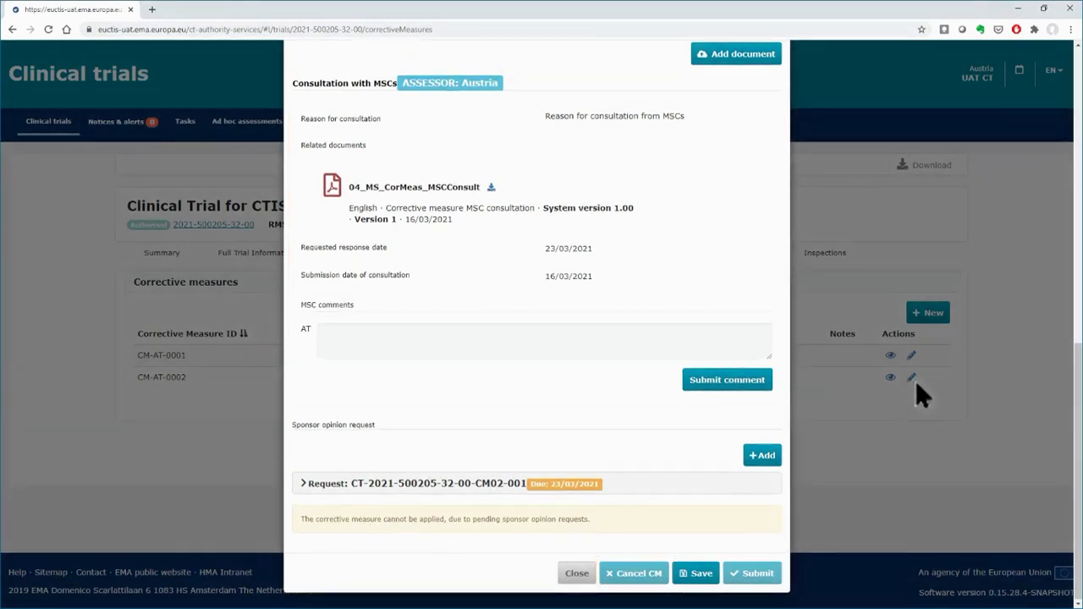
Switch CM-AT-0002's type from Suspend & Require Modification to No further action needed
{"action": "scroll", "coordinate": [916, 380], "scroll_direction": "up", "scroll_amount": 5}
{"action": "scroll", "coordinate": [915, 380], "scroll_direction": "up", "scroll_amount": 3}
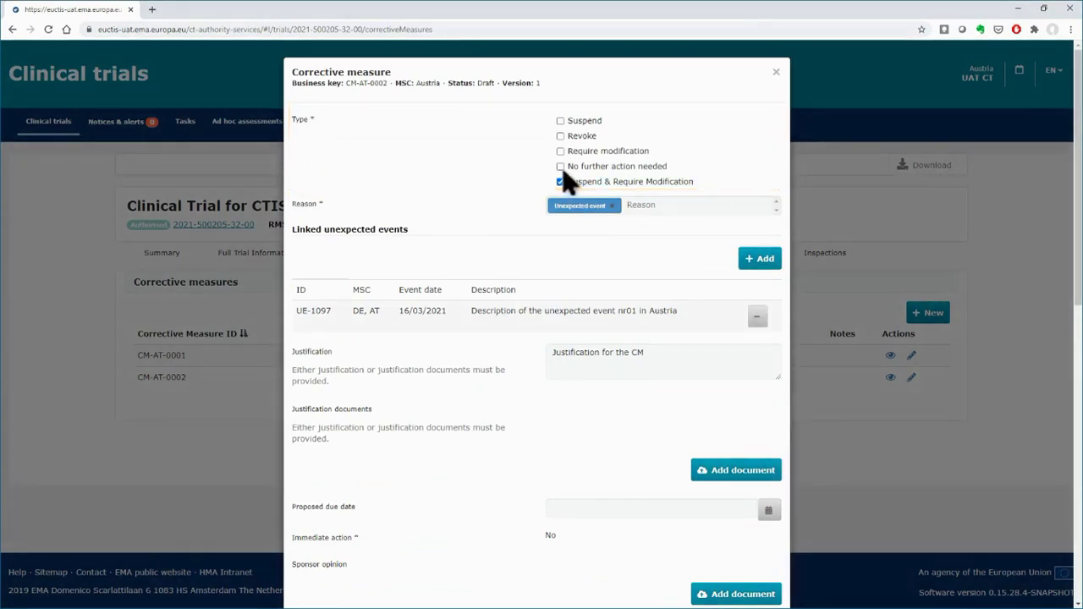
{"action": "left_click", "coordinate": [561, 168]}
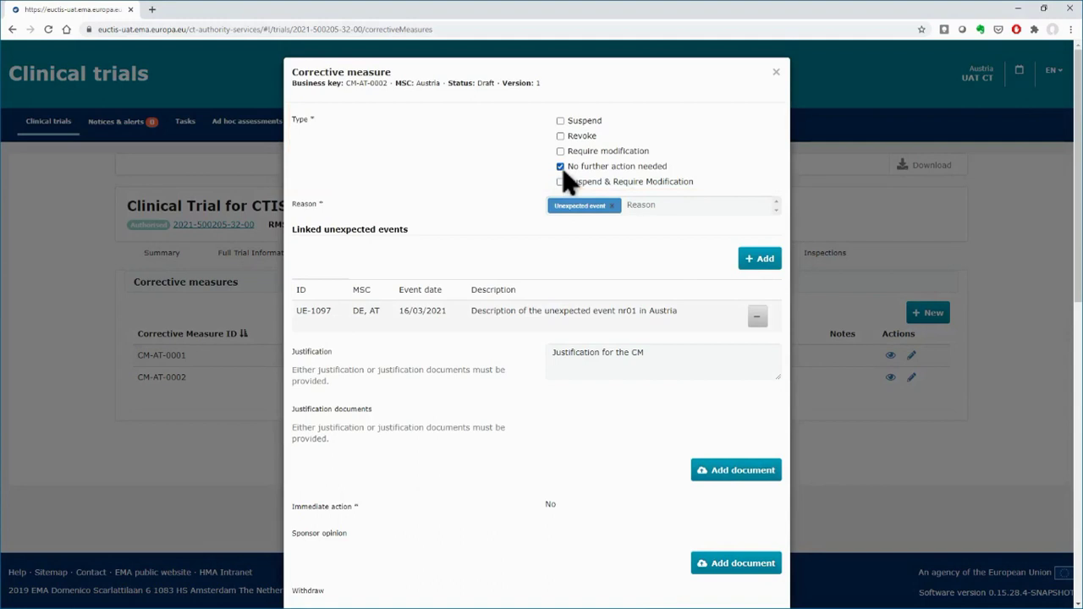
{"action": "scroll", "coordinate": [563, 172], "scroll_direction": "down", "scroll_amount": 10}
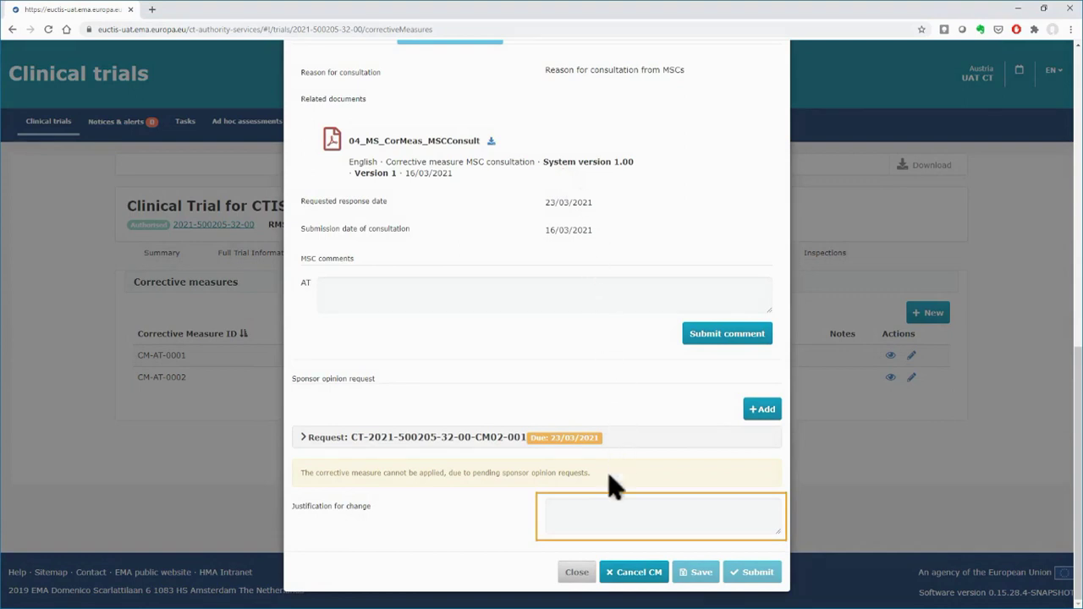
Enter 'Justification for change' as the justification and submit CM-AT-0002, dated 17/03/2021
{"action": "left_click", "coordinate": [601, 521]}
{"action": "type", "text": "Justification for change"}
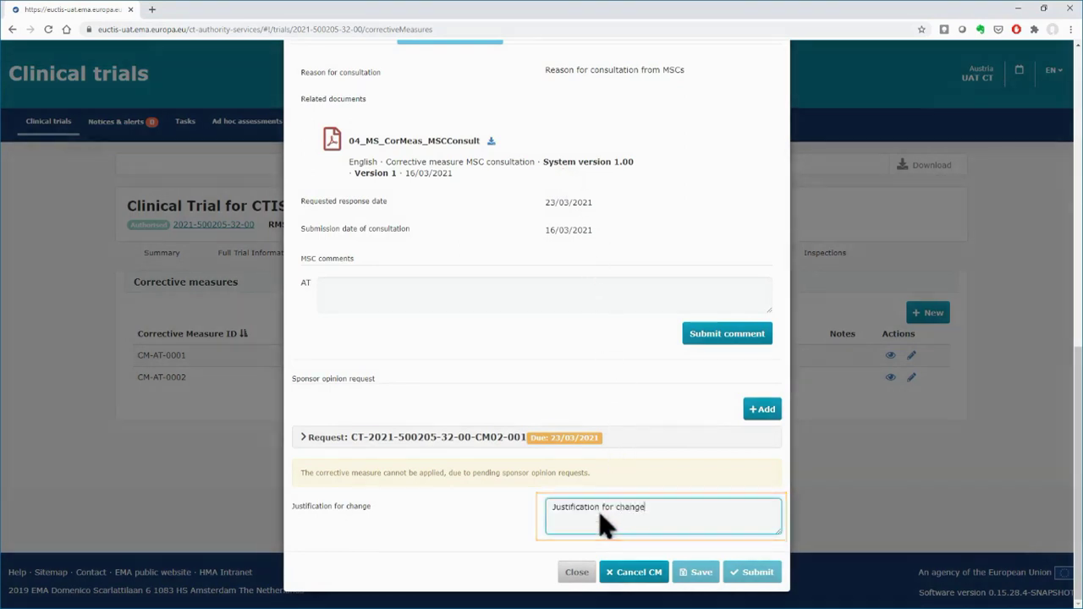
{"action": "left_click", "coordinate": [635, 573]}
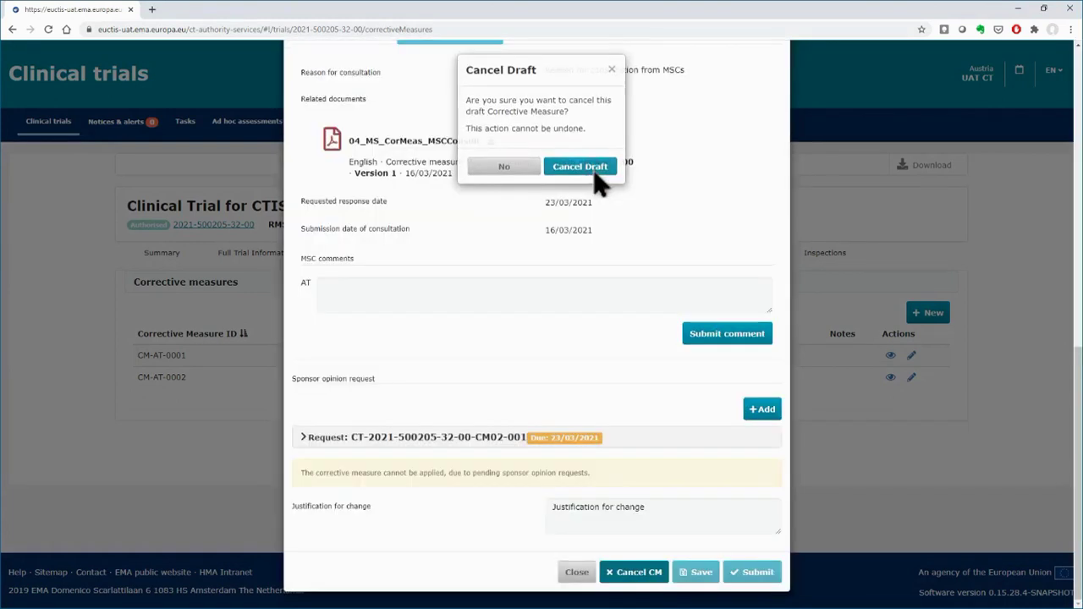
{"action": "left_click", "coordinate": [592, 174]}
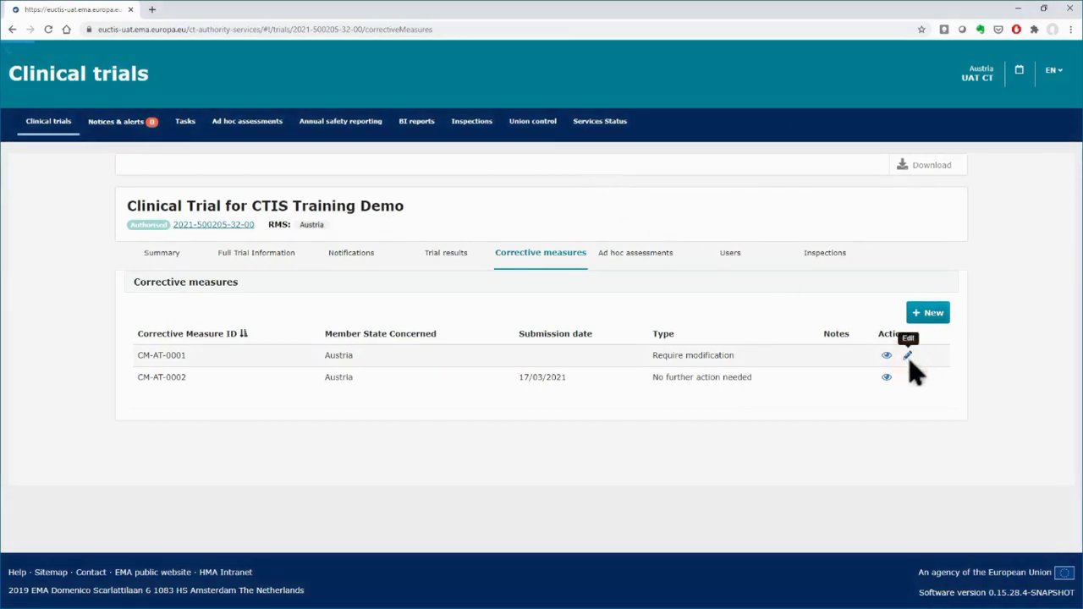
Cancel the draft corrective measure CM-AT-0001 via Cancel CM and confirm the cancellation
{"action": "left_click", "coordinate": [908, 357]}
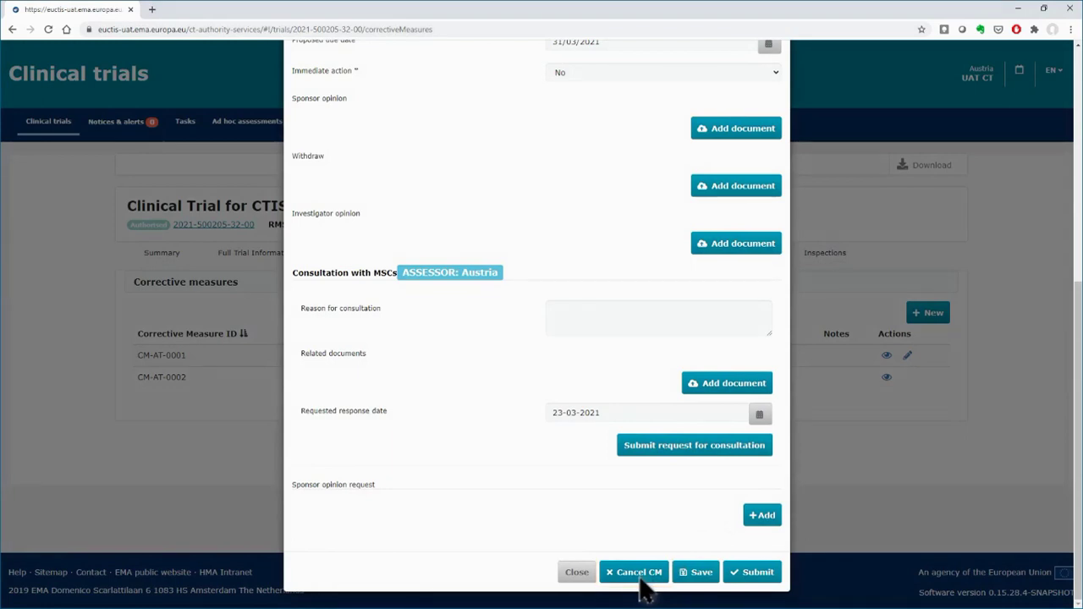
{"action": "left_click", "coordinate": [639, 575]}
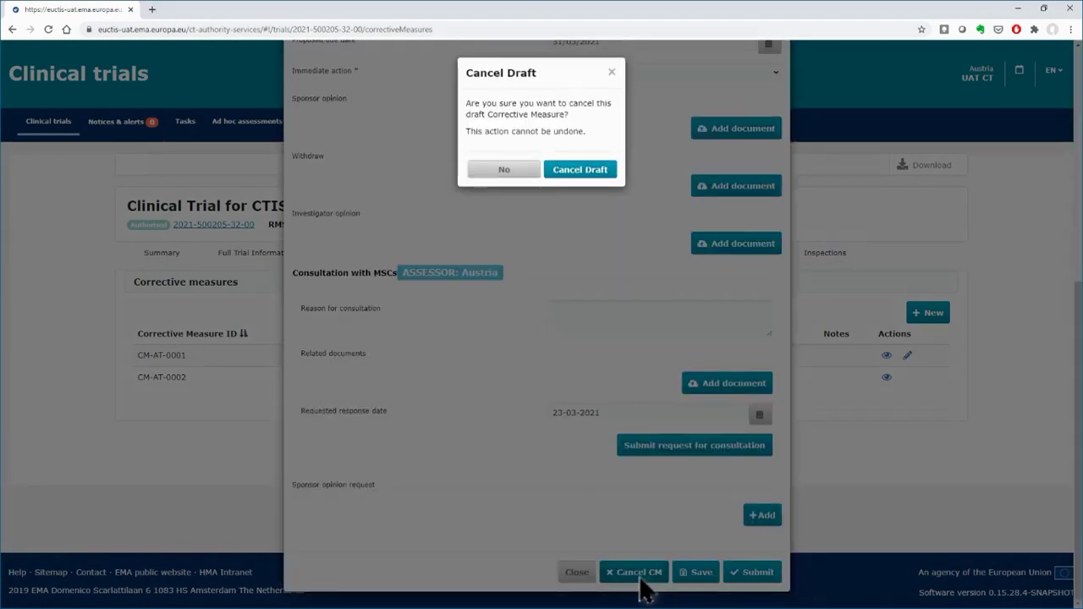
{"action": "left_click", "coordinate": [583, 173]}
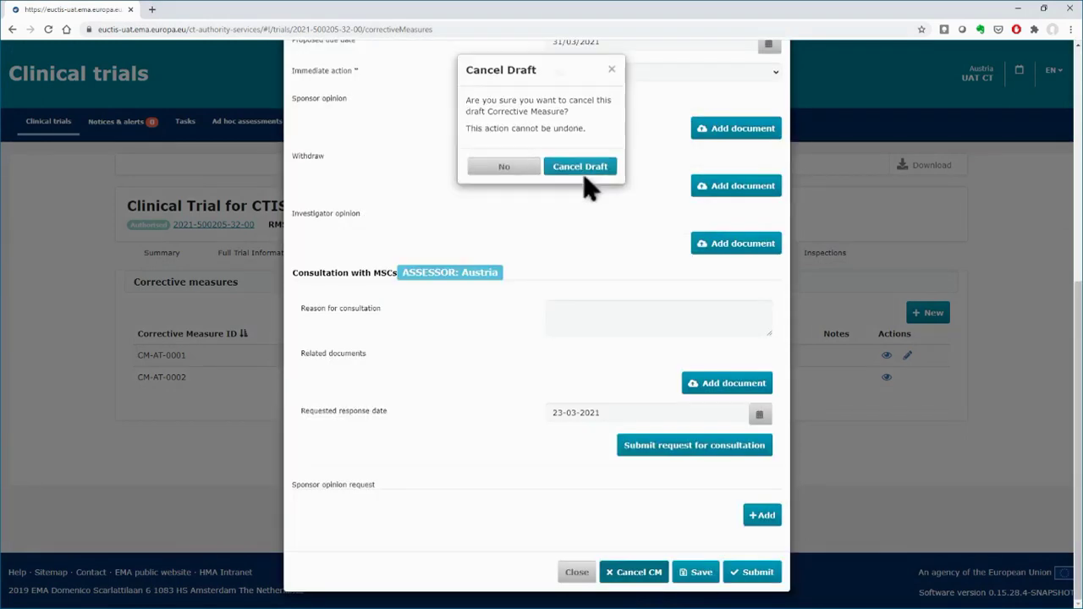